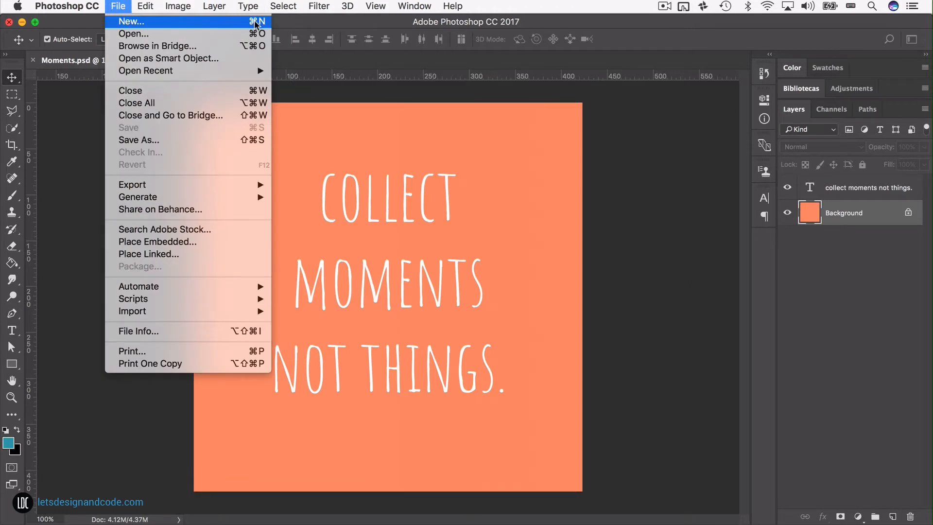
Step: Start a new document and name it Moments
click(229, 22)
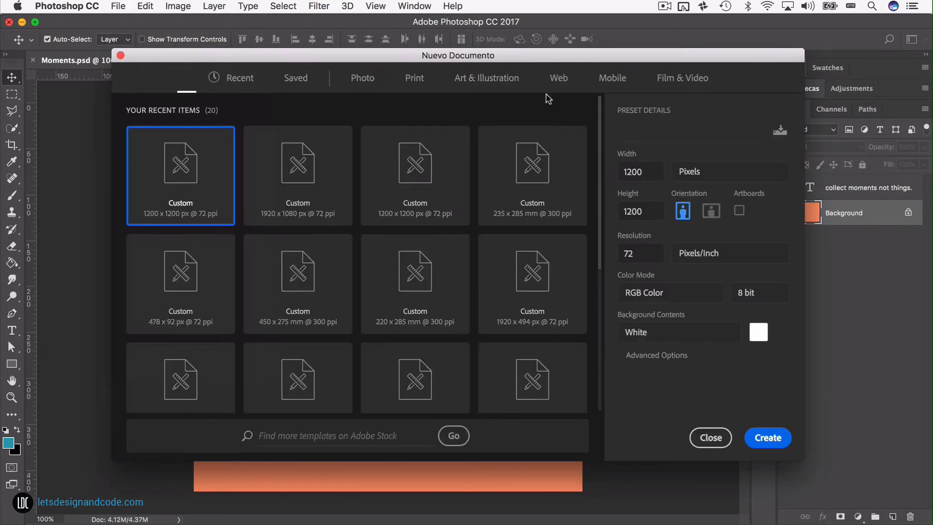
triple_click(647, 130)
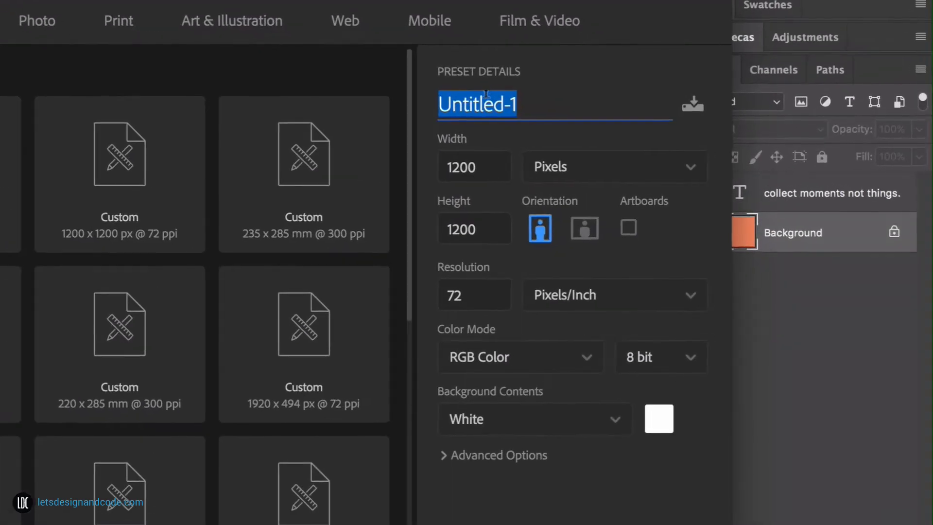
text(Moments)
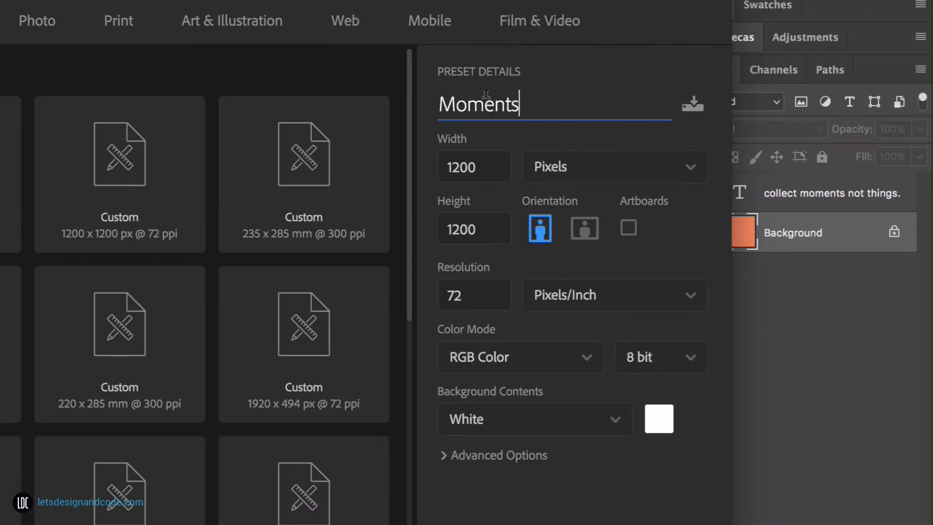
Step: Set the document to 1200 × 1200 pixels at a resolution of 72 pixels/inch and create it
click(483, 166)
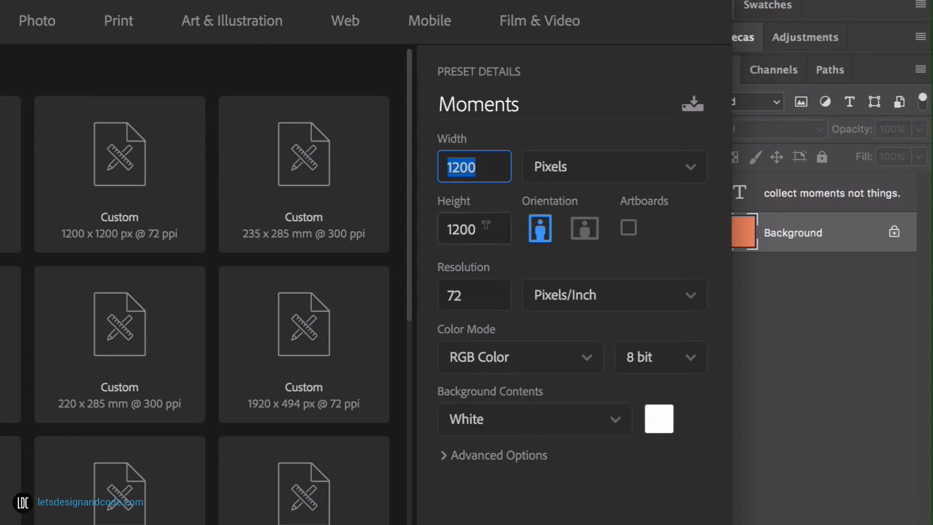
click(486, 226)
click(485, 160)
text(1200)
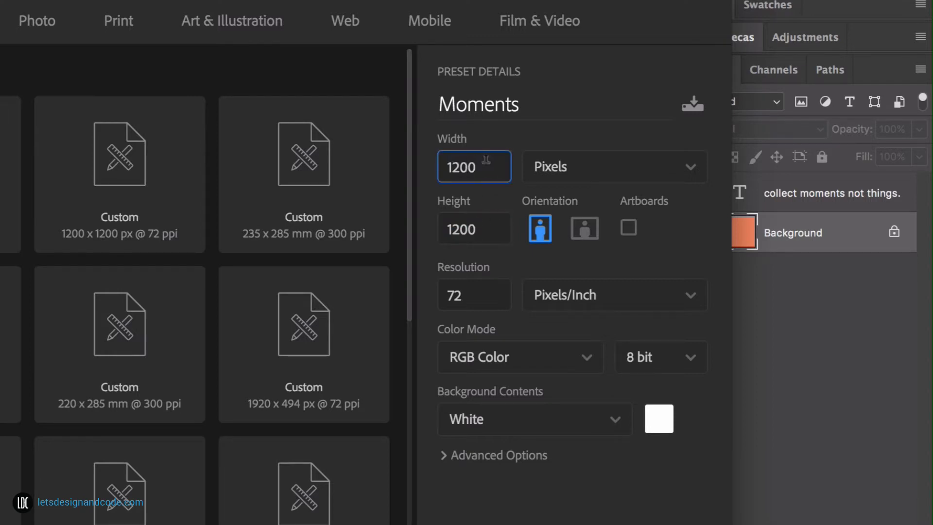
key(Tab)
text(1200)
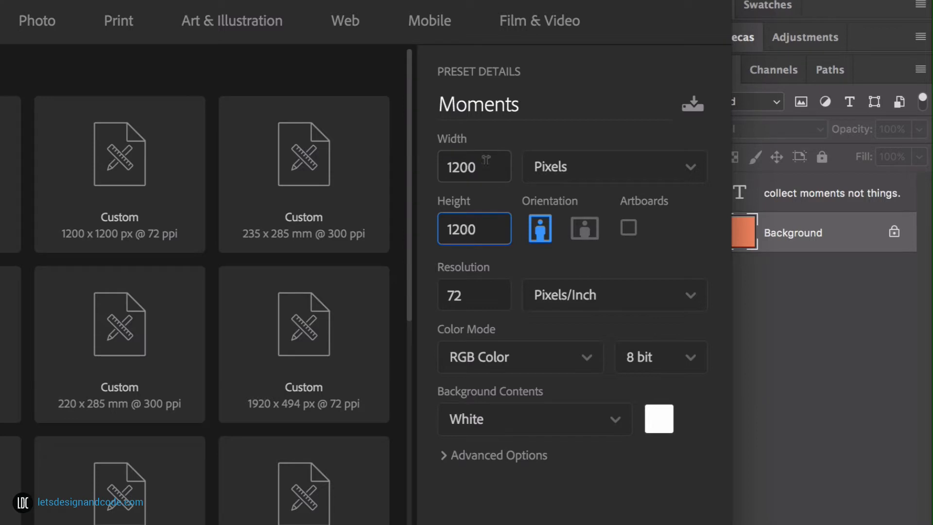
click(477, 293)
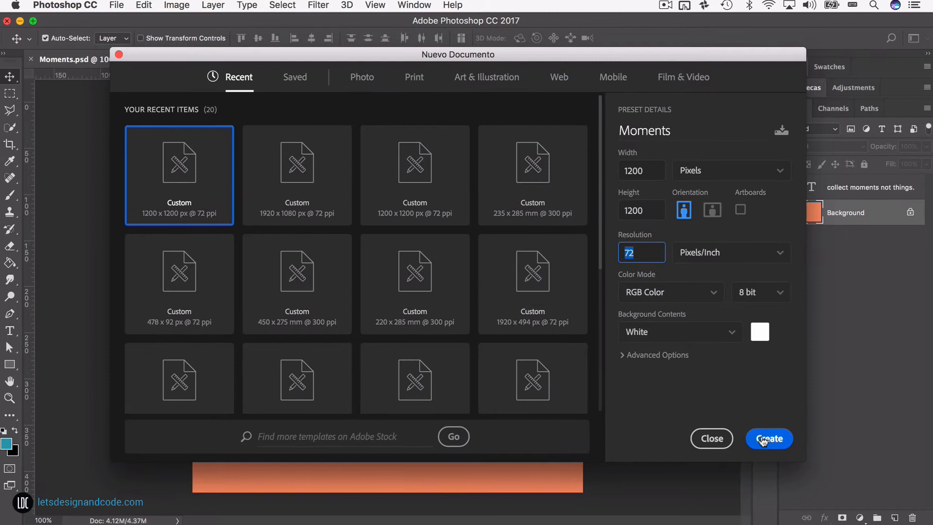
click(763, 439)
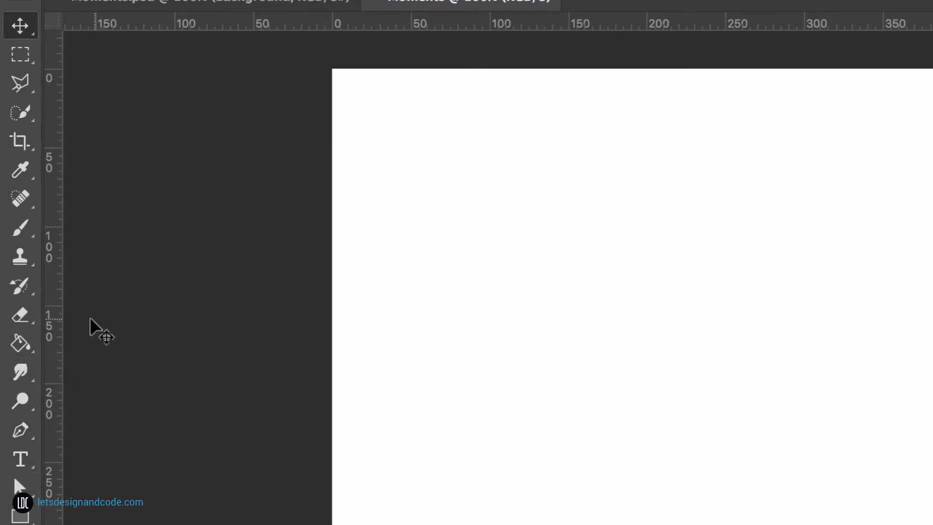
click(22, 348)
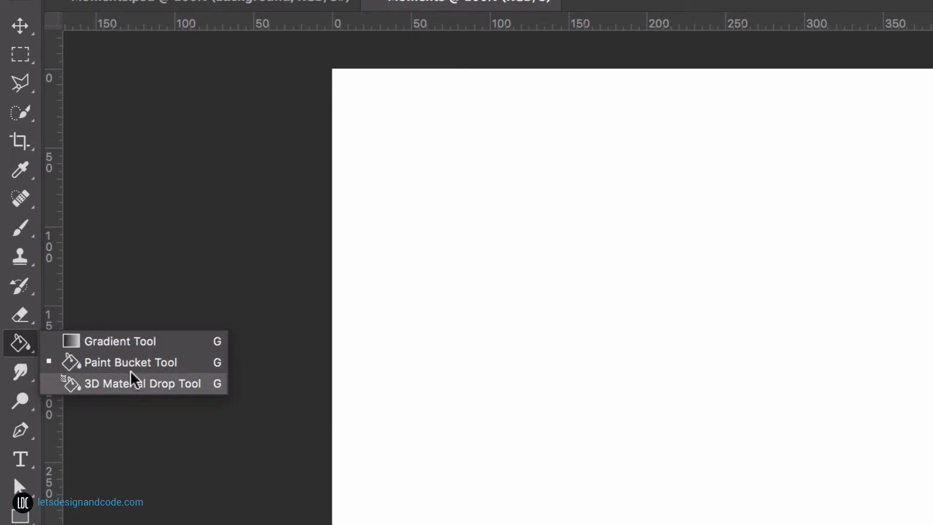
click(141, 343)
click(20, 25)
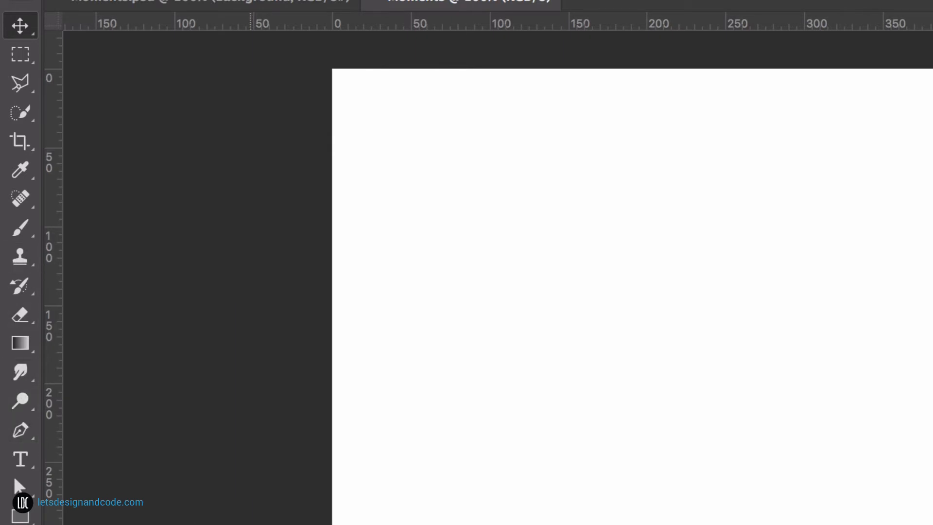
Step: Activate the Paint Bucket Tool and choose a bright magenta foreground color, about #e229df, after trying a green
click(17, 343)
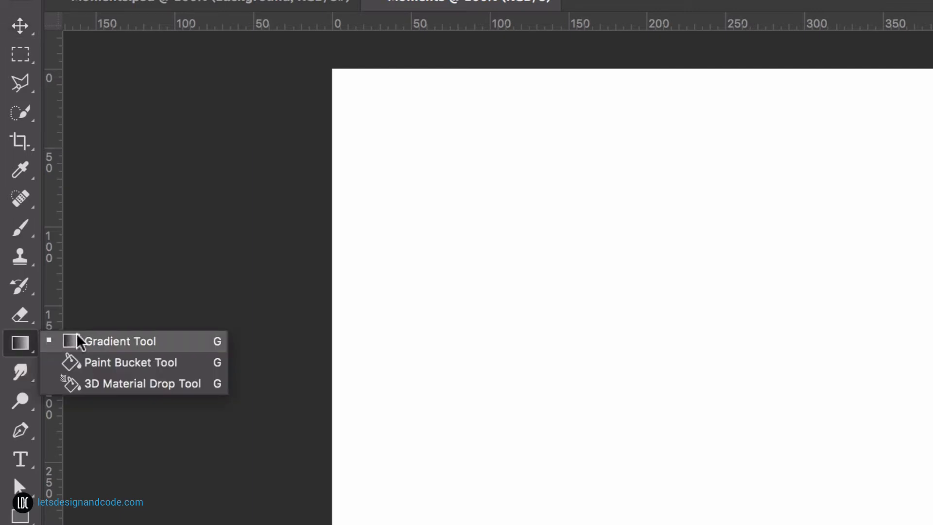
click(108, 368)
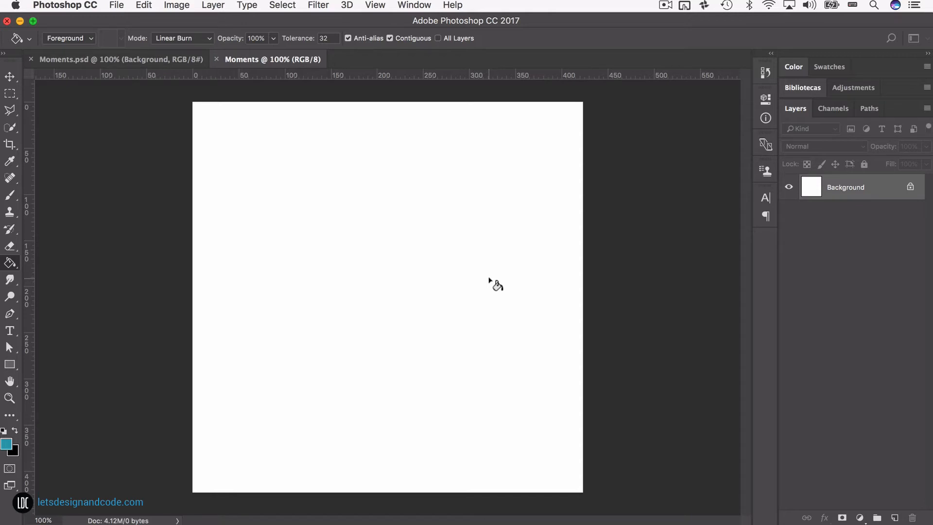
click(794, 67)
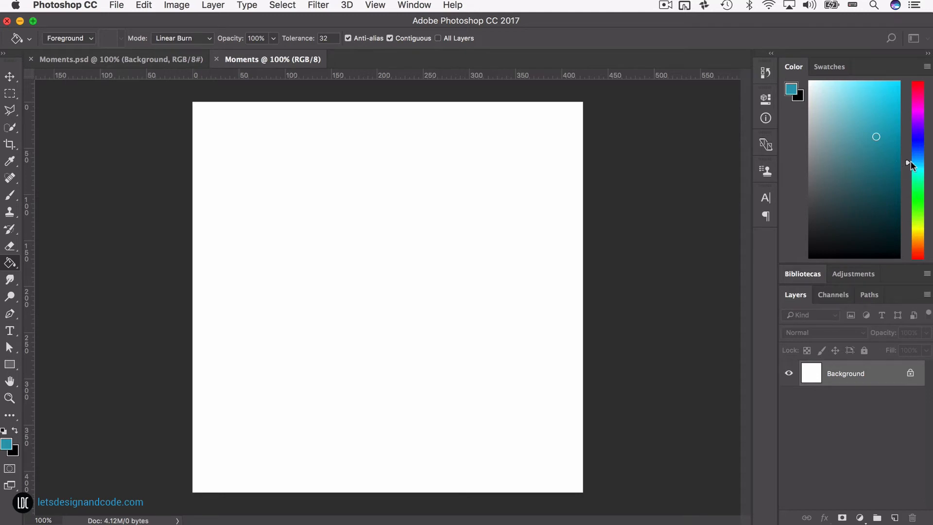
click(412, 5)
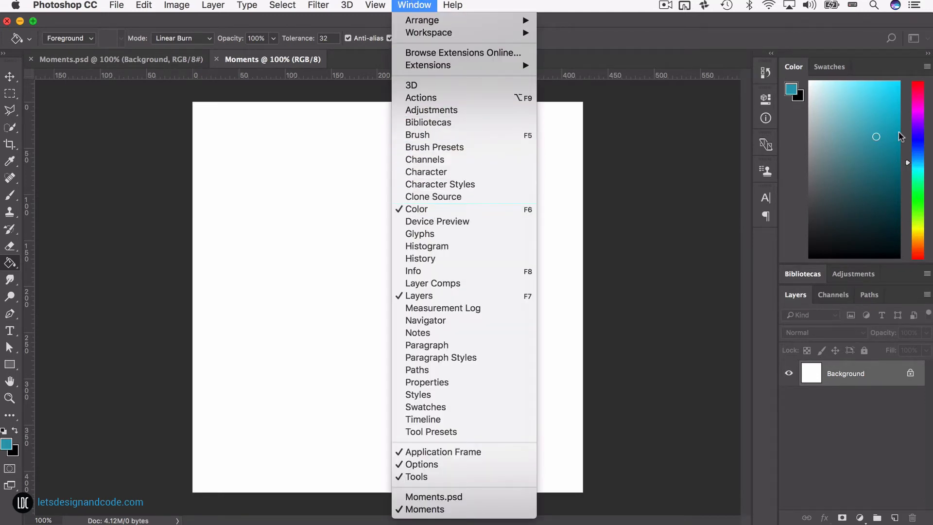
click(906, 170)
mouse_move(907, 168)
mouse_down()
mouse_move(911, 93)
mouse_move(916, 206)
mouse_up()
mouse_move(882, 143)
mouse_down()
mouse_move(857, 98)
mouse_move(837, 148)
mouse_move(885, 131)
mouse_move(878, 92)
mouse_up()
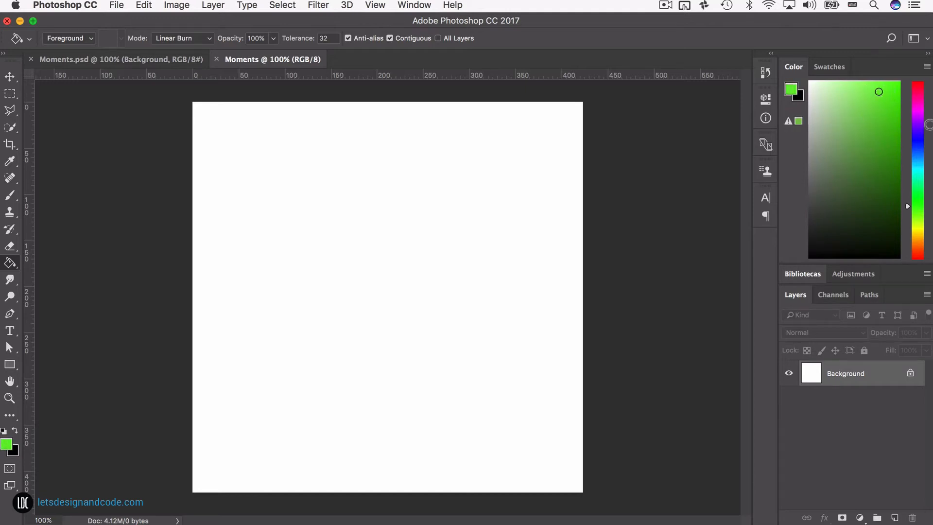
mouse_move(922, 126)
mouse_down()
mouse_move(920, 105)
mouse_move(867, 126)
mouse_move(884, 101)
mouse_up()
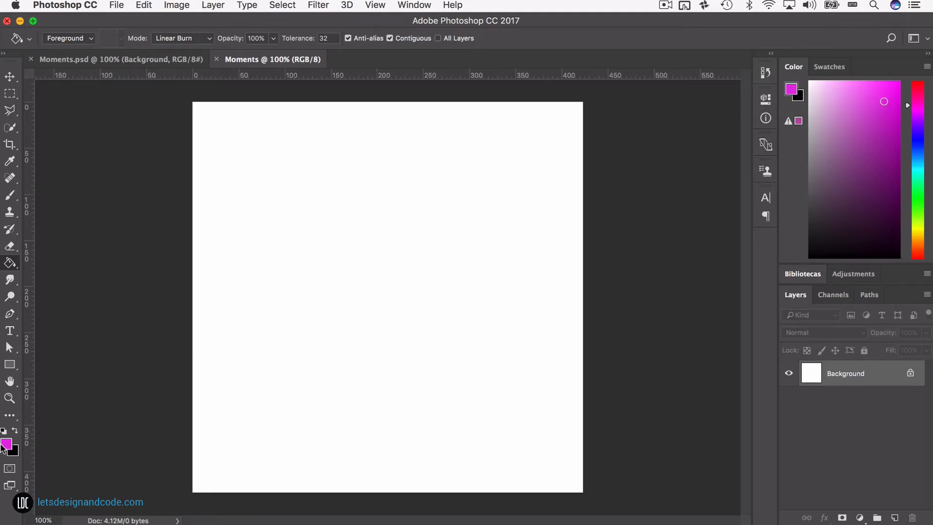
Step: Fill the white canvas with the magenta foreground color and collapse the color controls
mouse_move(1, 450)
click(334, 283)
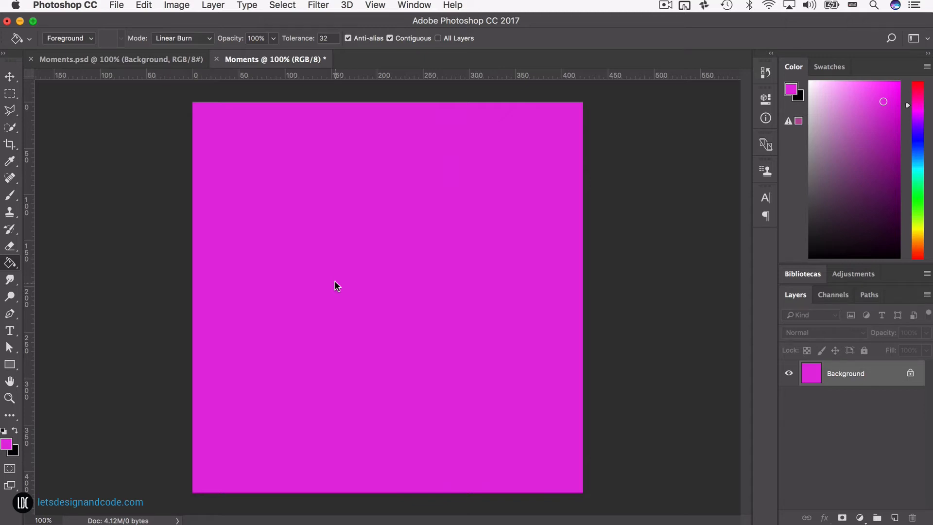
double_click(794, 67)
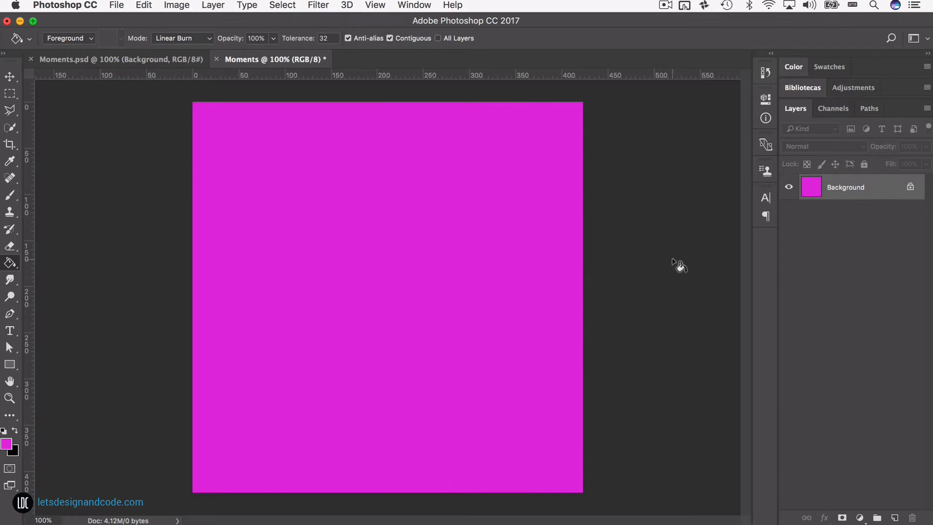
Step: Open the foreground Color Picker and try a light green, #58e88e
click(6, 444)
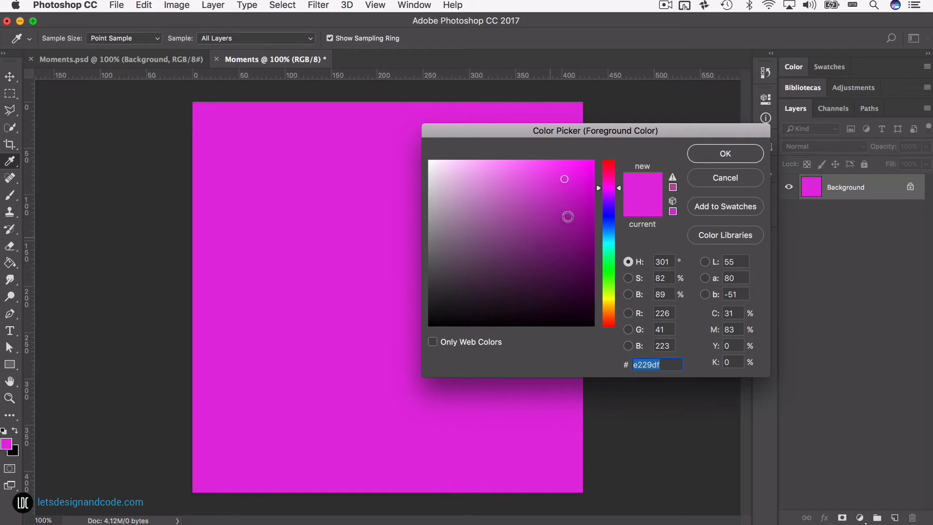
drag(623, 132, 608, 154)
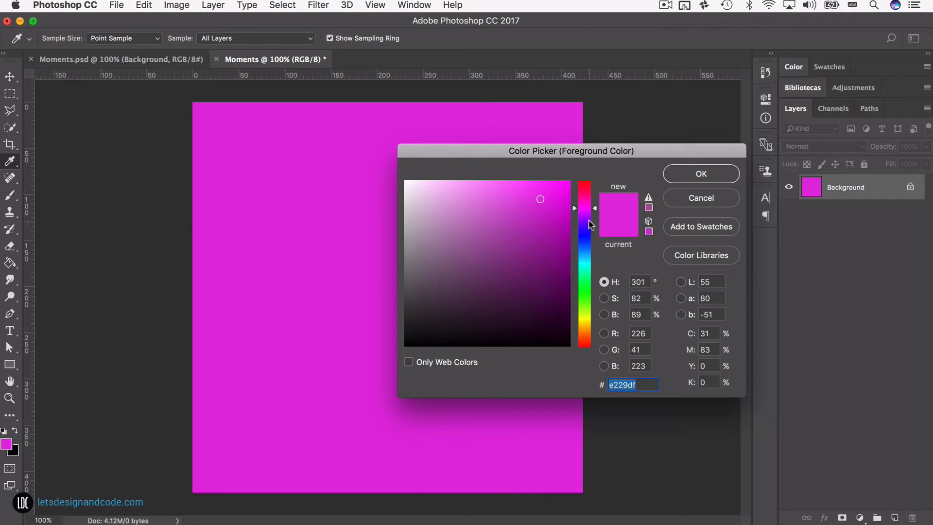
drag(591, 225, 507, 196)
click(583, 279)
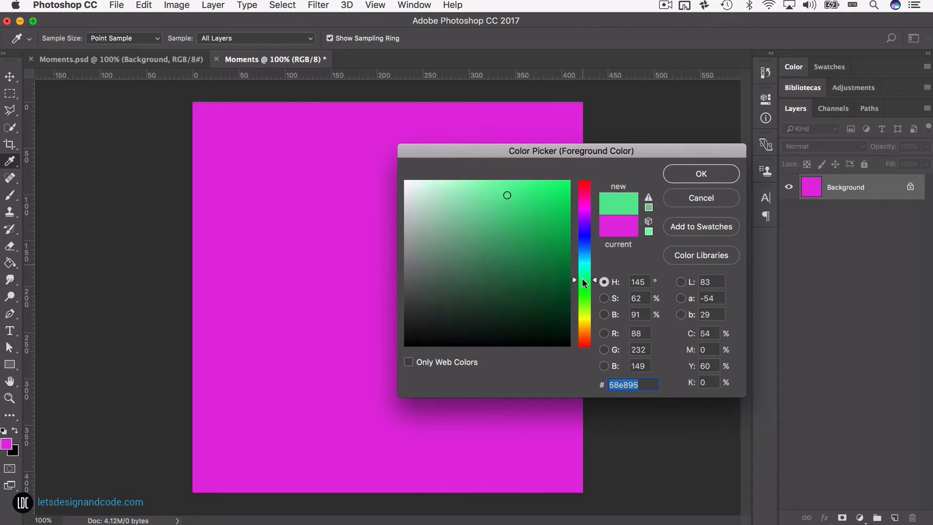
drag(582, 279, 583, 281)
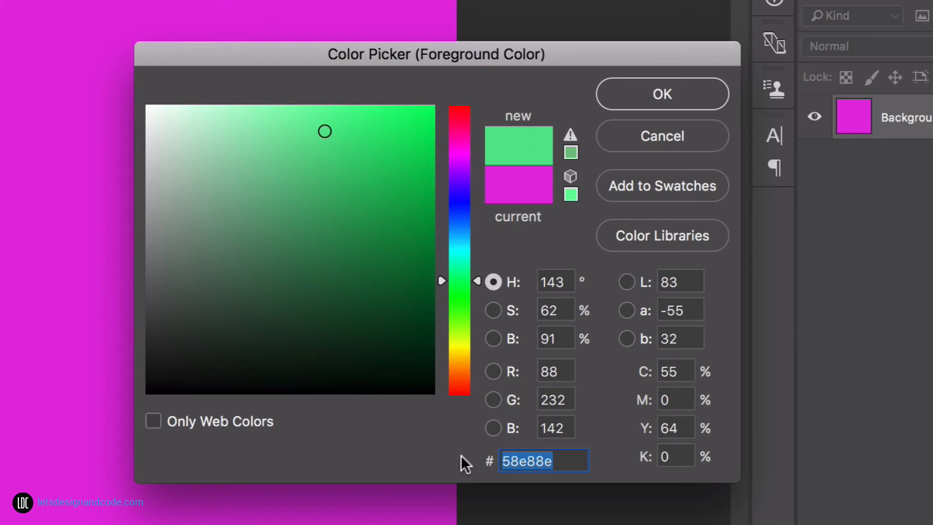
Step: Try other foreground colors in the Color Picker, a medium blue #447cd0 and a dark yellow #bfa725
click(581, 451)
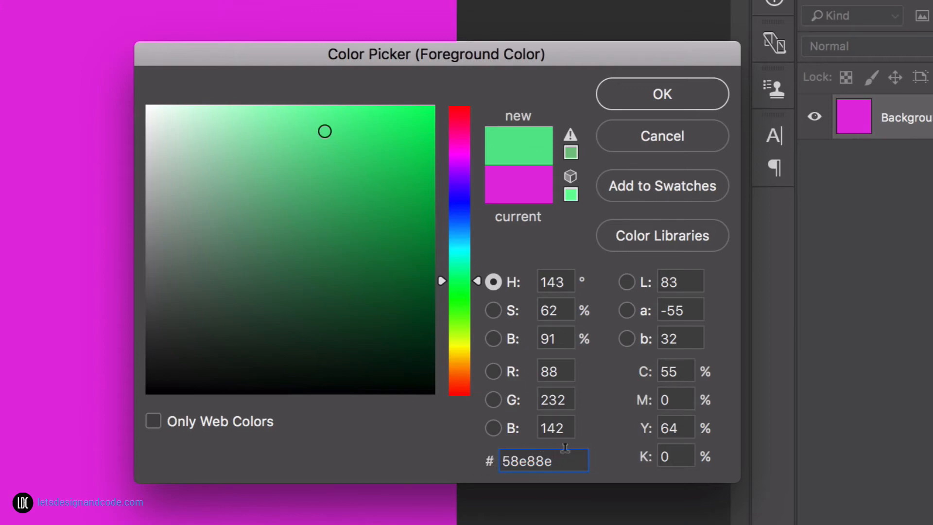
drag(400, 208, 367, 183)
drag(459, 267, 467, 221)
drag(402, 163, 340, 158)
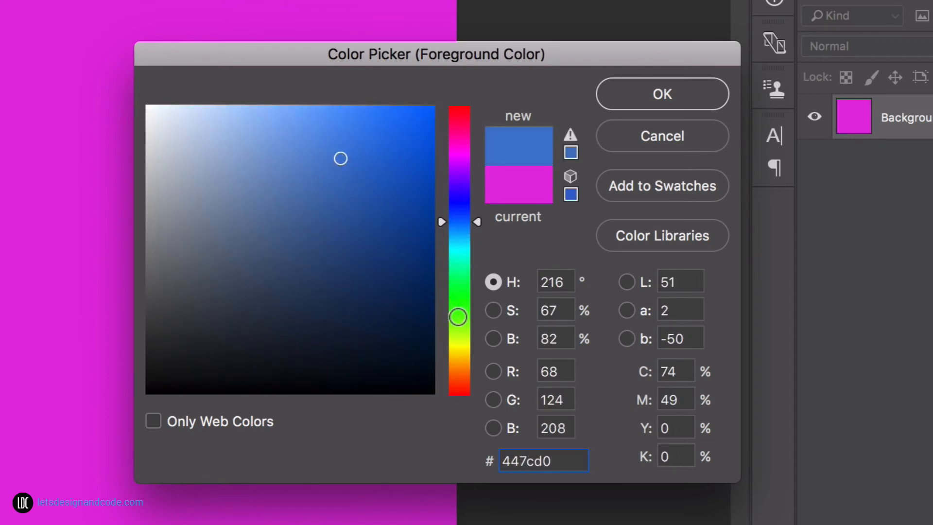
drag(458, 317, 458, 354)
drag(403, 213, 381, 177)
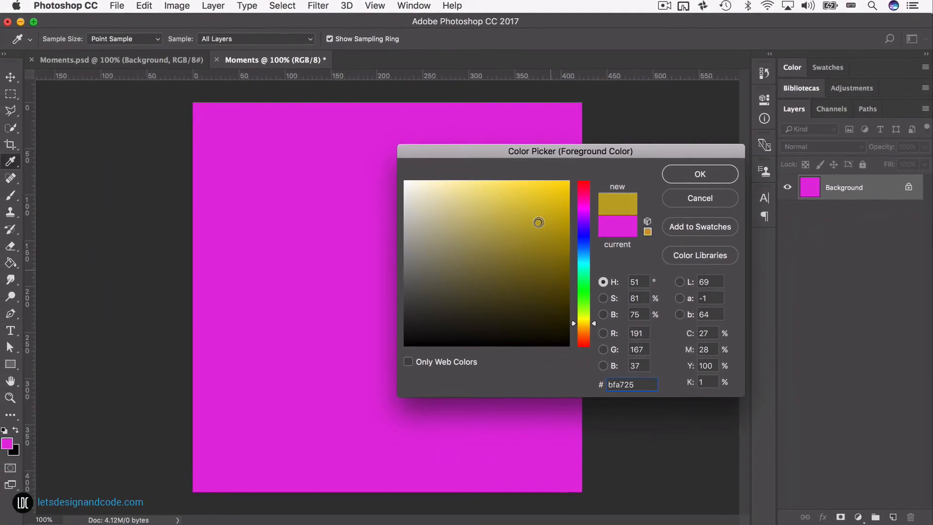
drag(539, 223, 538, 222)
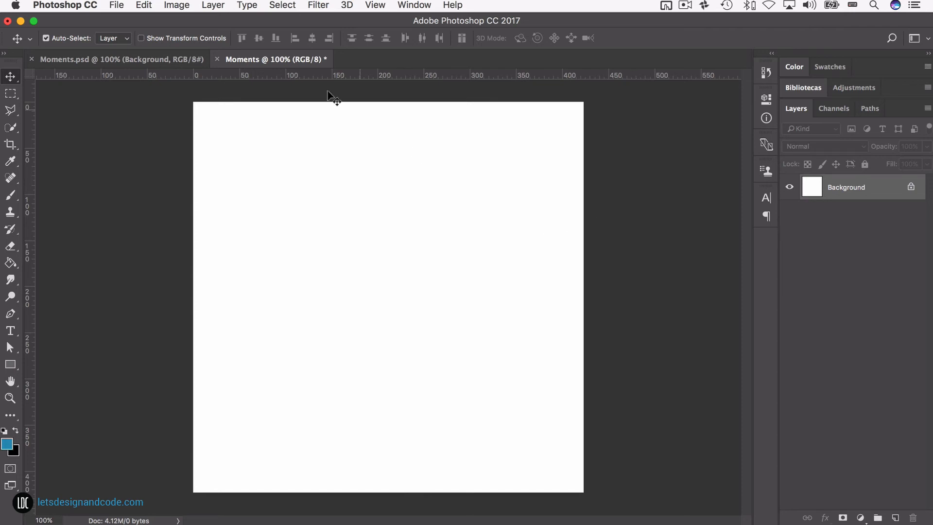
Step: Compare the new document with Moments.psd and sample the latter's orange background as the foreground color with the Eyedropper Tool
click(164, 59)
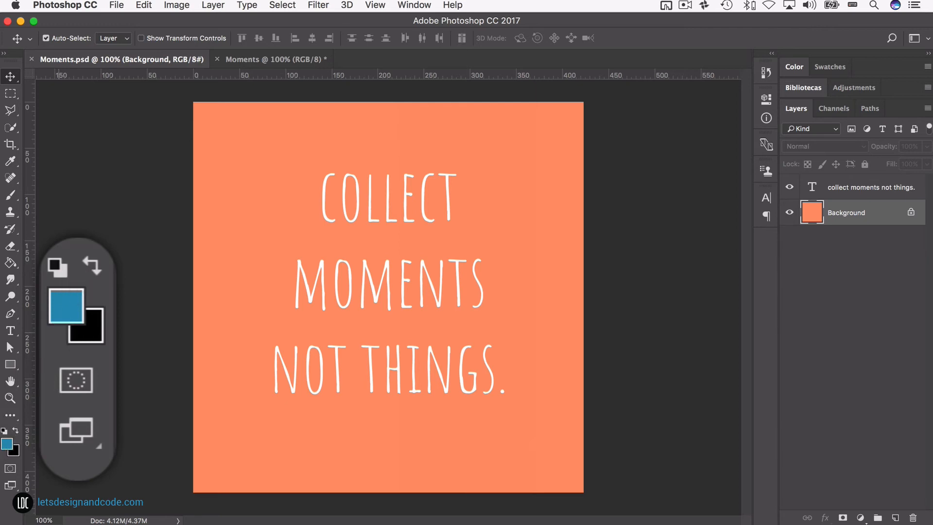
click(243, 60)
click(164, 59)
click(235, 62)
click(158, 60)
key(i)
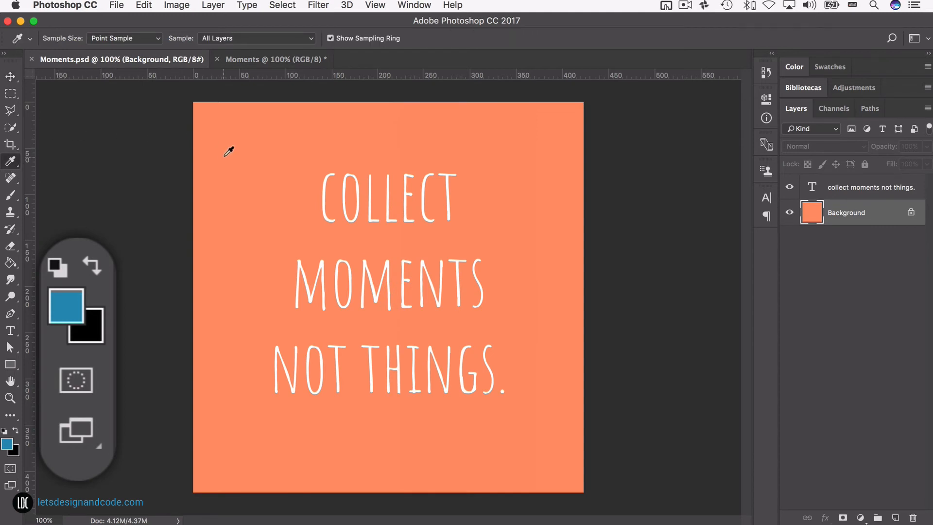
click(226, 151)
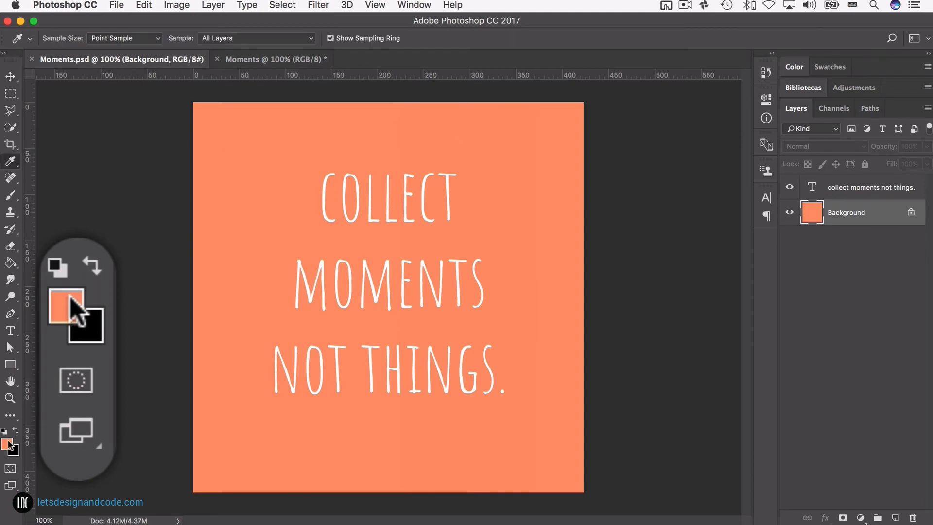
drag(311, 216, 316, 174)
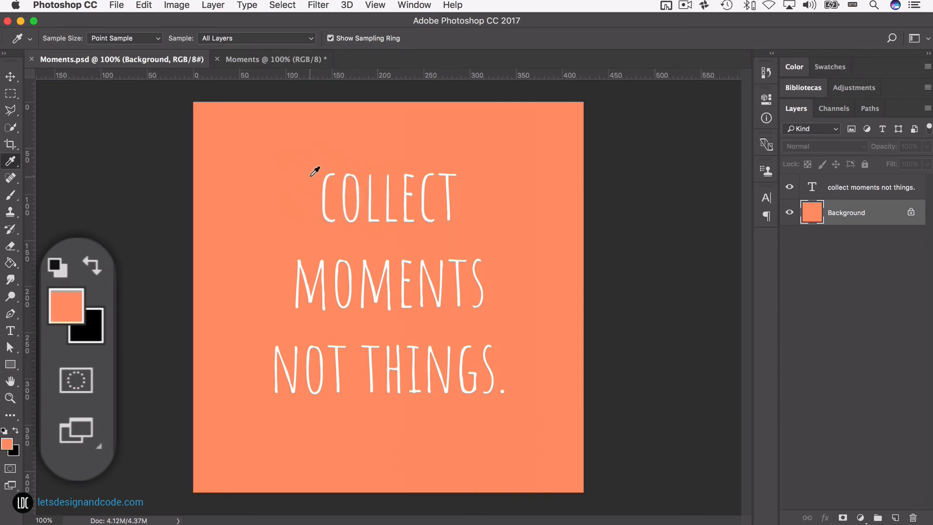
Step: Fill the new Moments document's white canvas with the sampled orange using the Paint Bucket Tool, then activate the Rectangular Marquee Tool
click(268, 63)
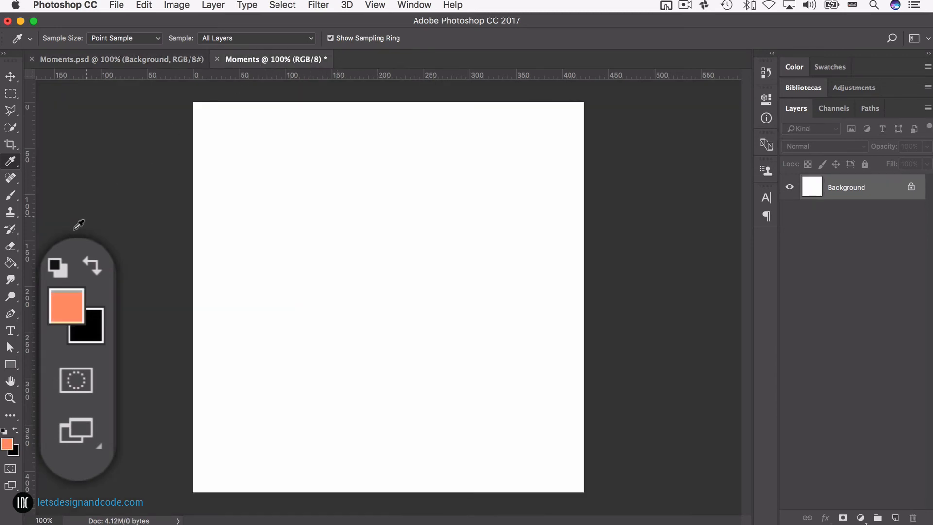
click(10, 262)
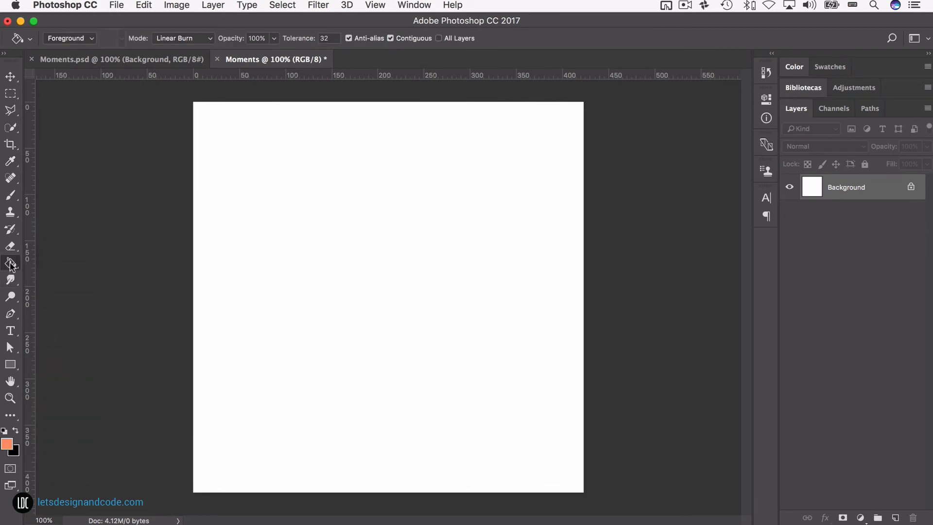
click(346, 272)
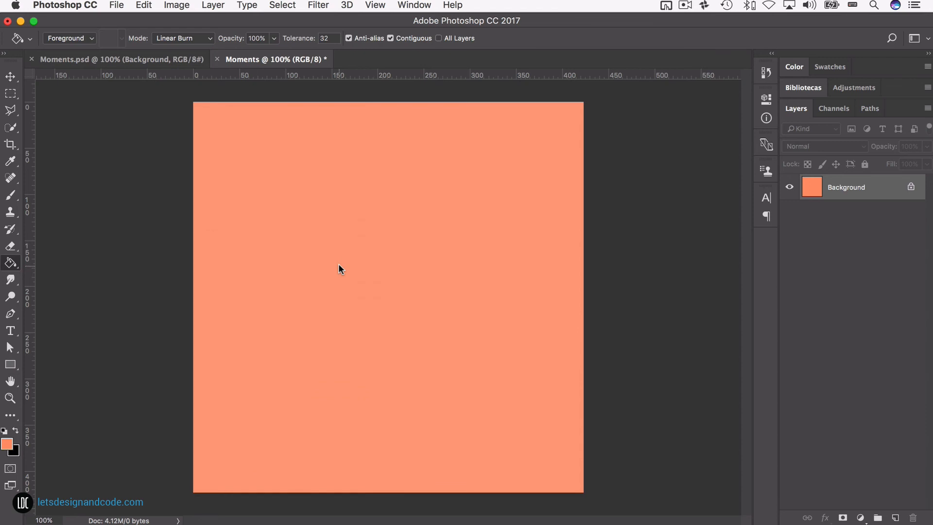
key(v)
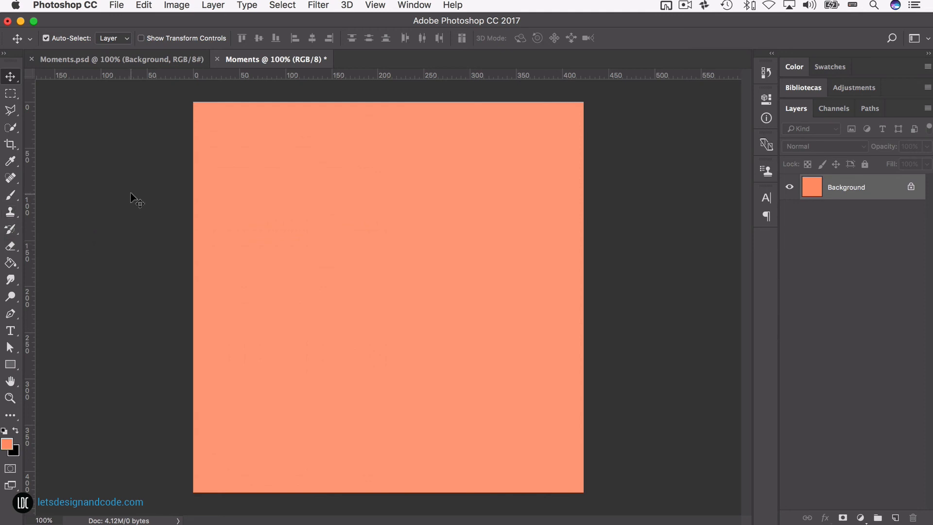
key(m)
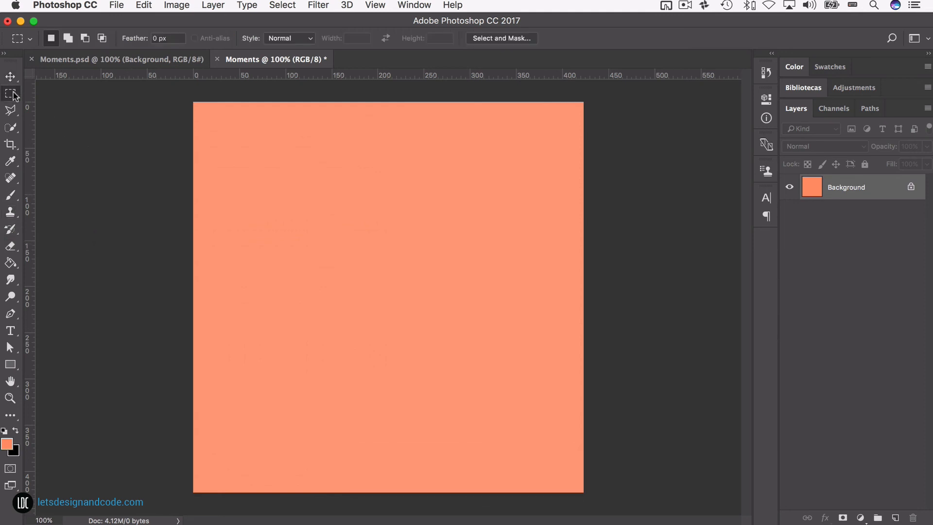
Step: Activate the Eyedropper, Brush and Type tools one after another in the new Moments document
key(i)
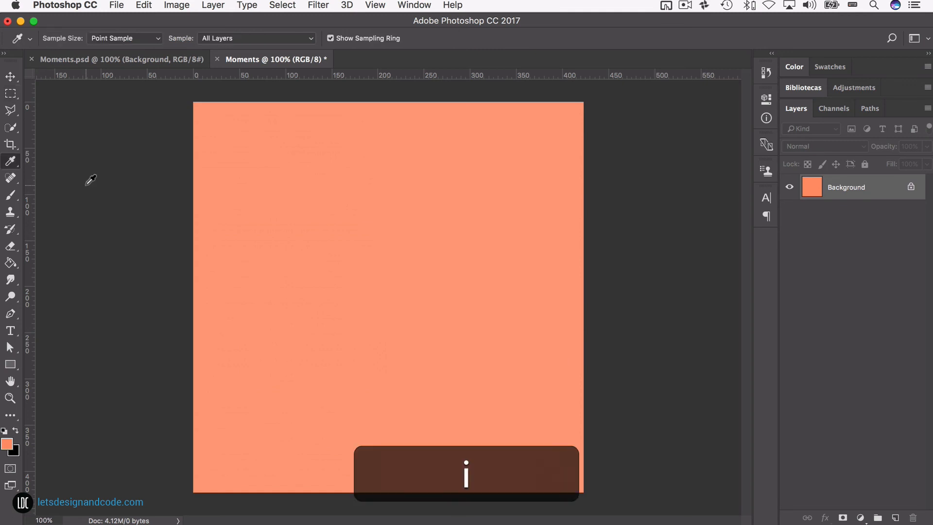
key(b)
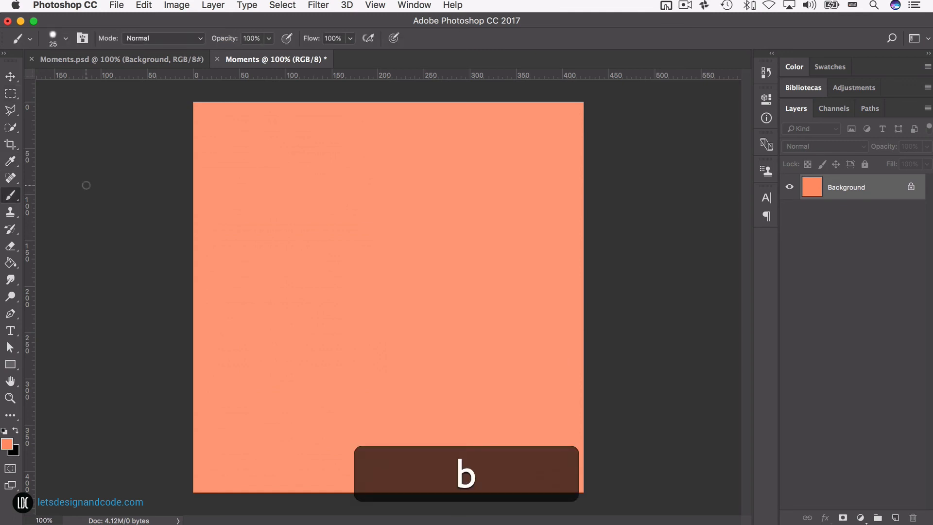
key(t)
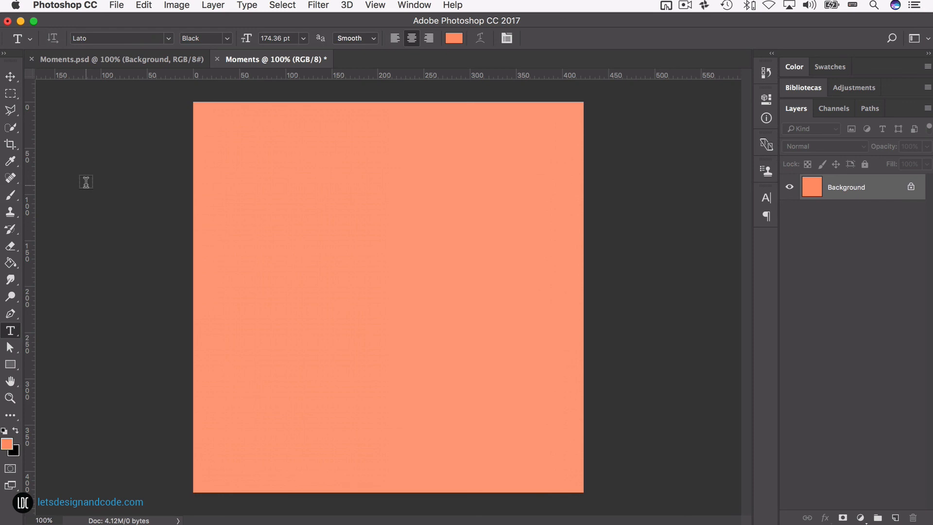
Step: Activate the Paint Bucket Tool and cycle through the tools in its group until the Paint Bucket is active again
key(g)
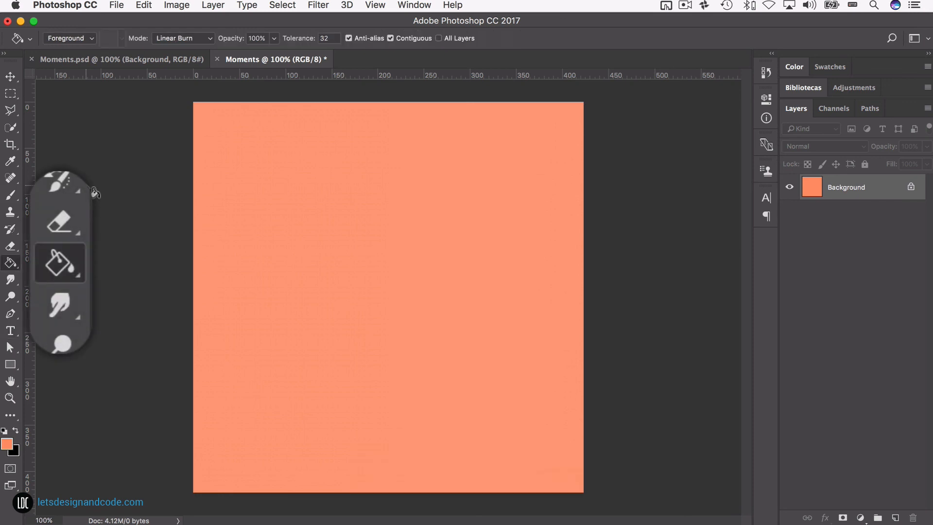
key(shift)
key(shift+g)
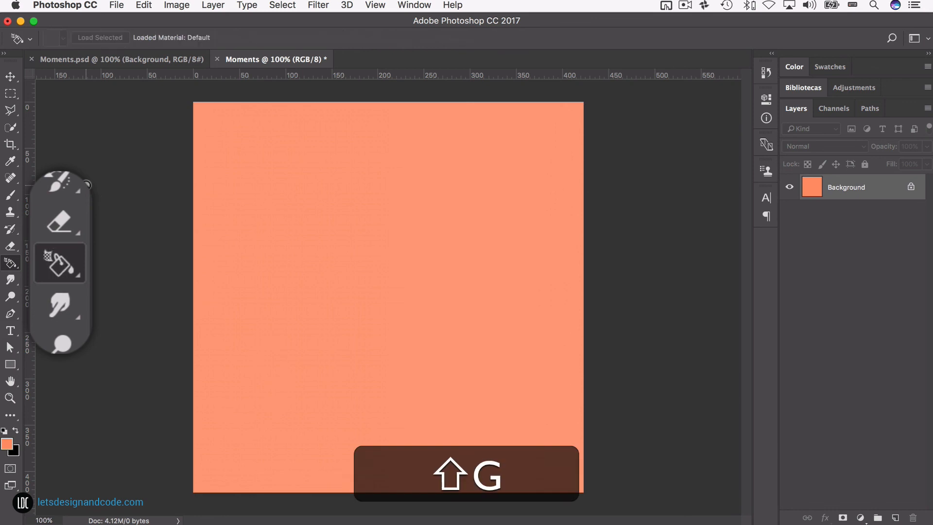
key(shift+g)
key(shift+g)
key(shift+g)
key(shift+g)
key(shift+g)
key(shift+g)
key(shift+g)
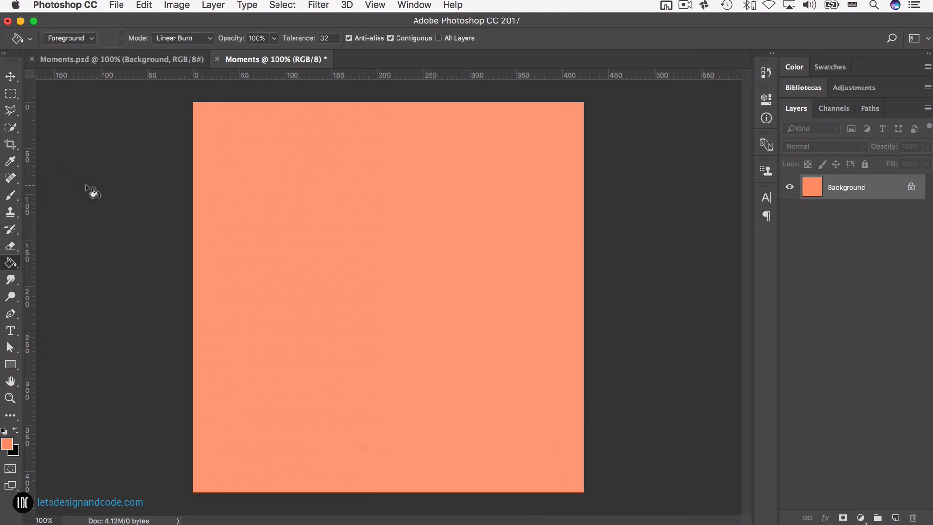
Step: Resample the orange background of Moments.psd as the foreground color, then return to the new Moments document with the Paint Bucket Tool active
click(106, 61)
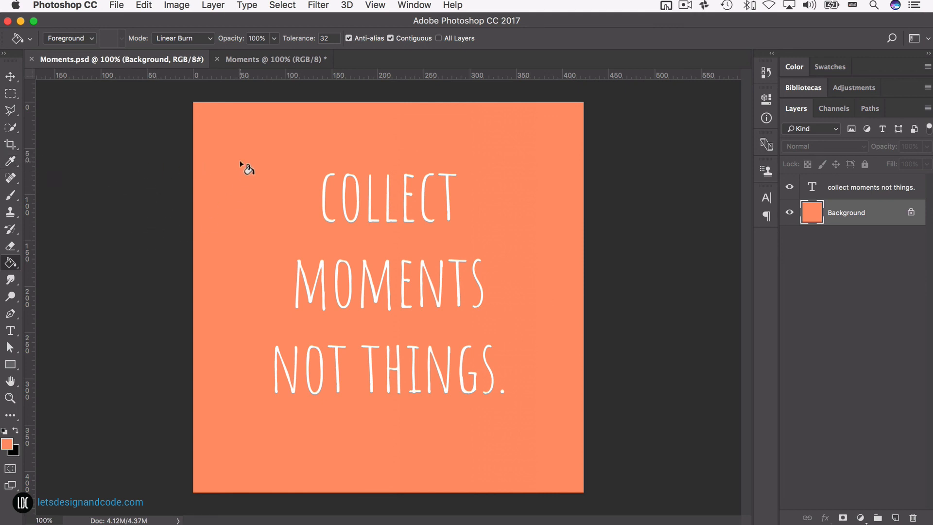
key(i)
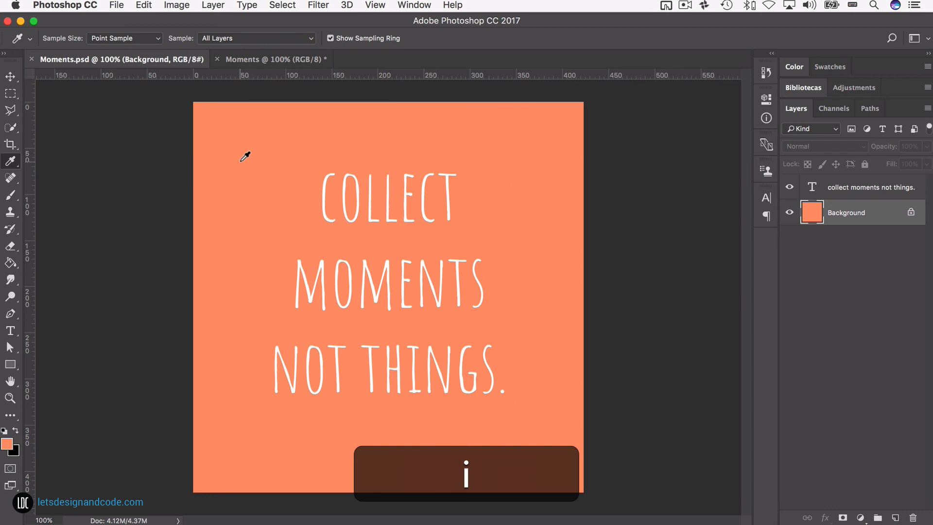
click(241, 161)
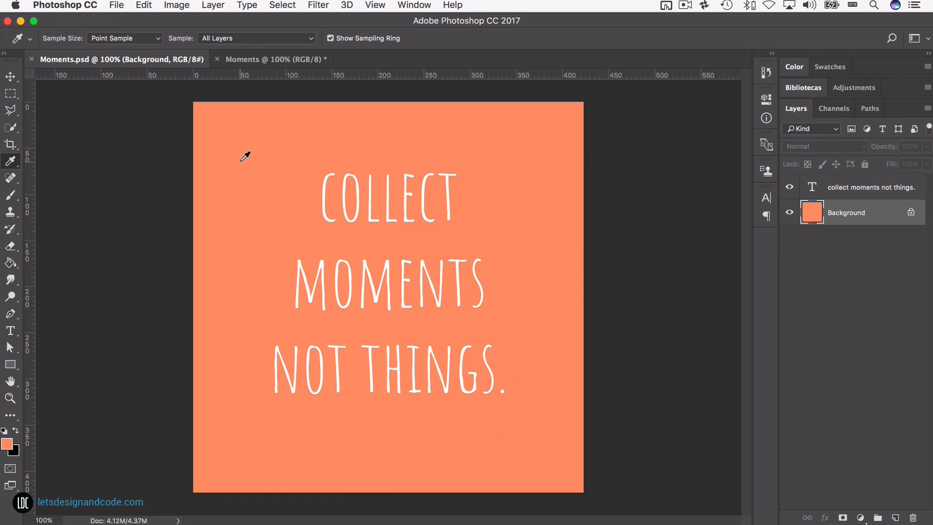
key(g)
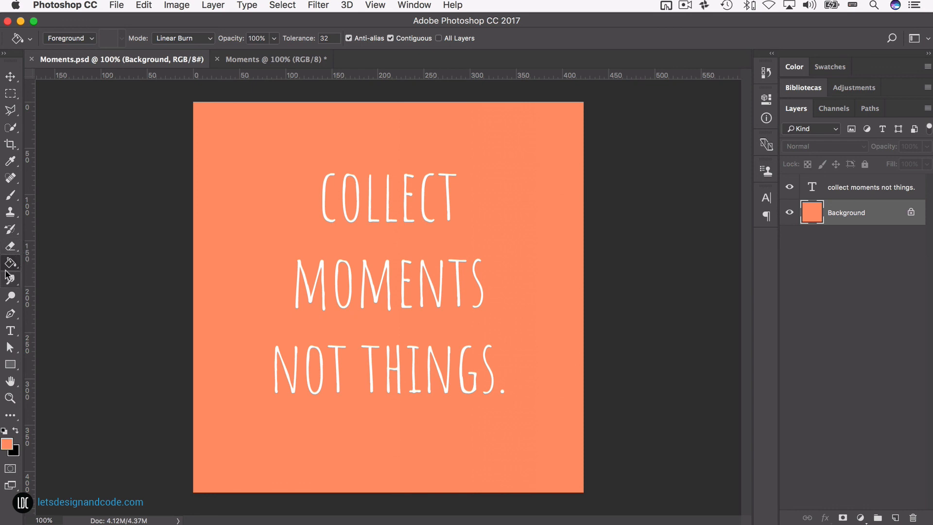
click(261, 59)
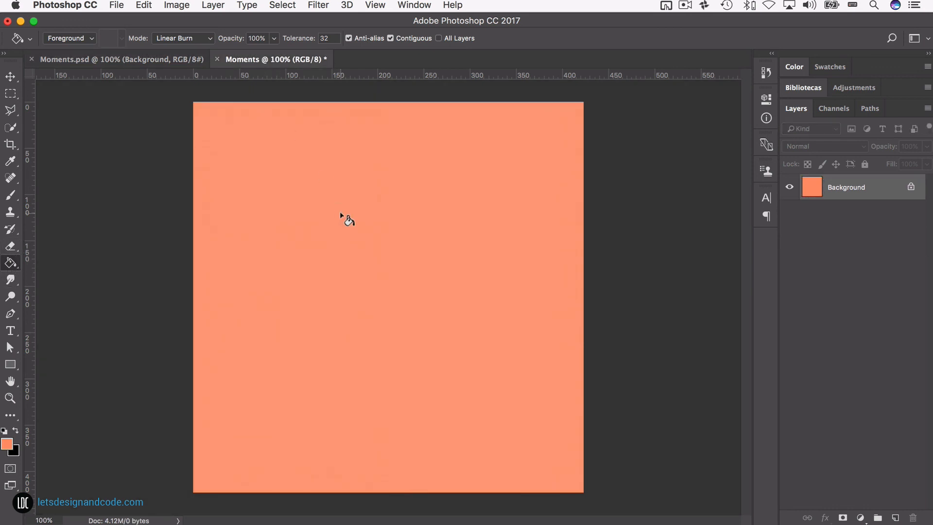